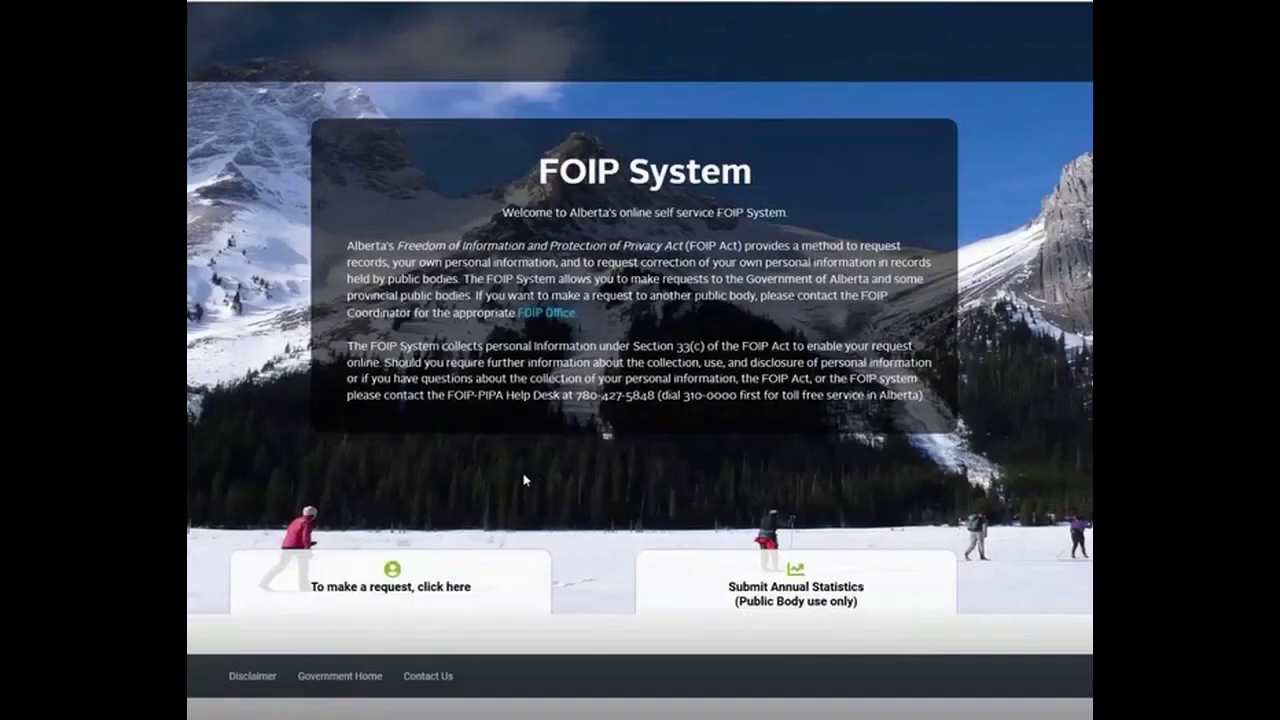
# - Start a new FOIP request from the welcome page's request card
pyautogui.click(398, 580)
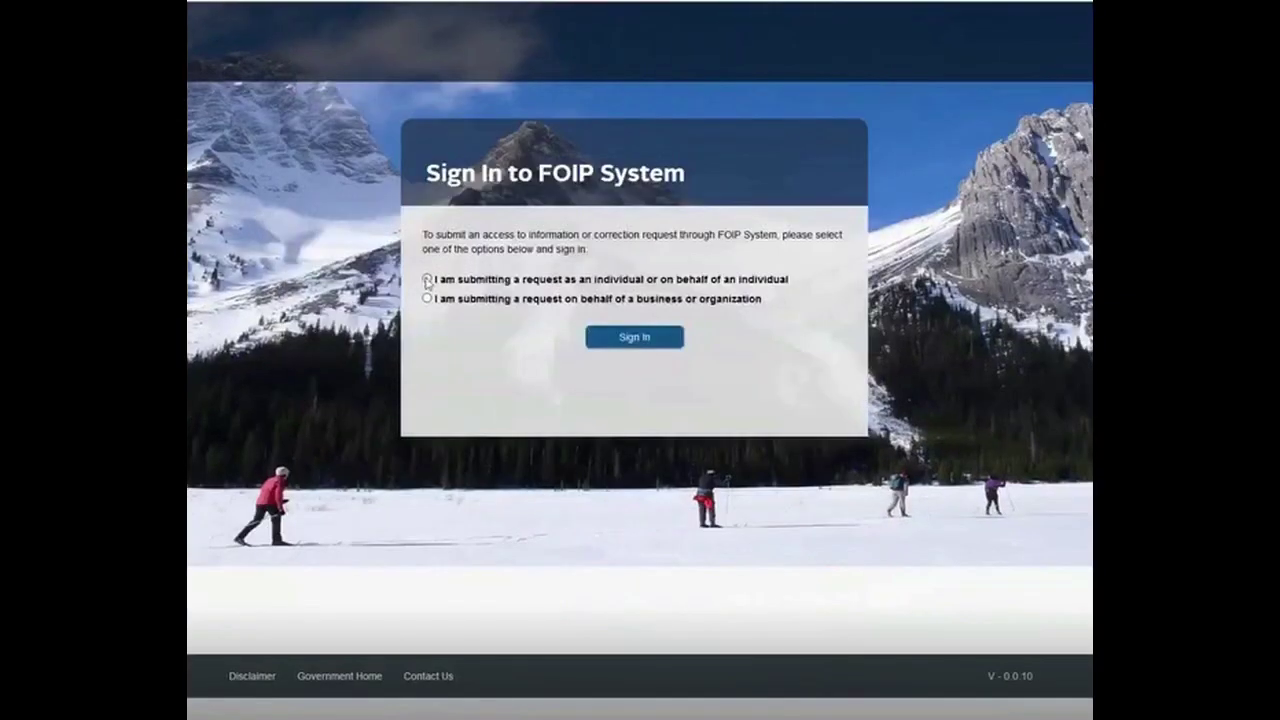
# - Choose to submit the request as an individual and sign in
pyautogui.click(427, 280)
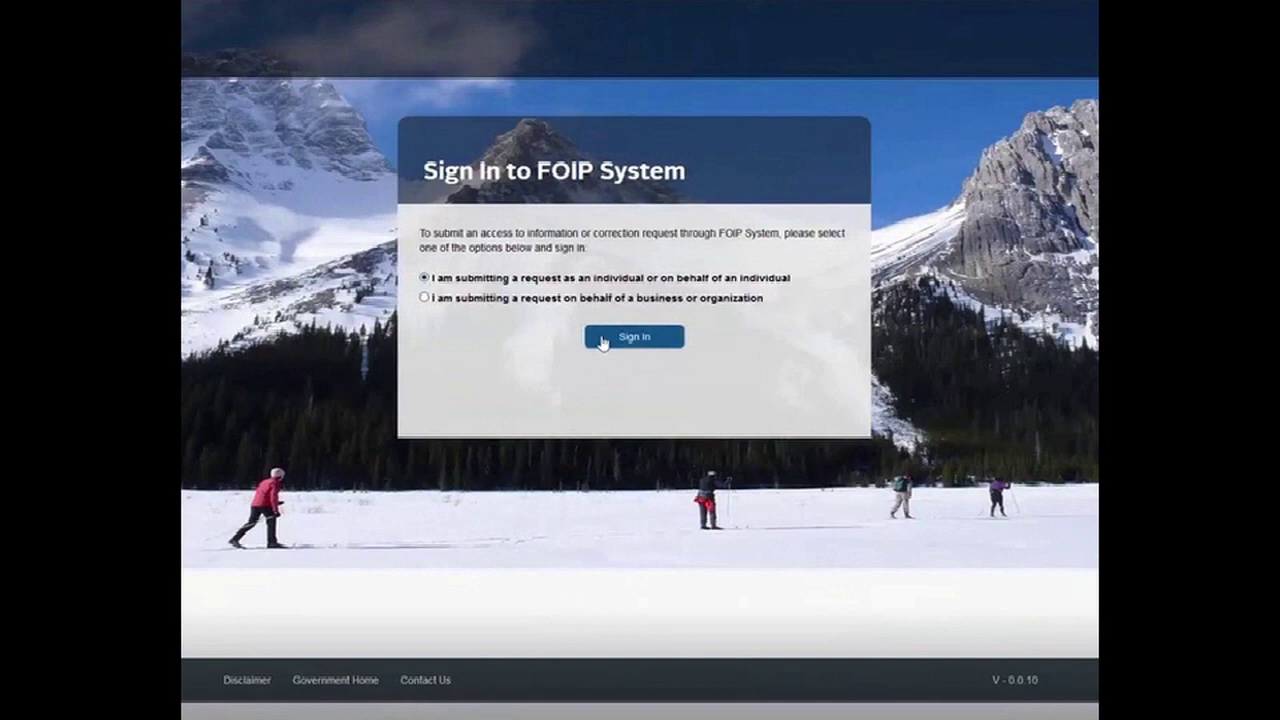
pyautogui.click(602, 342)
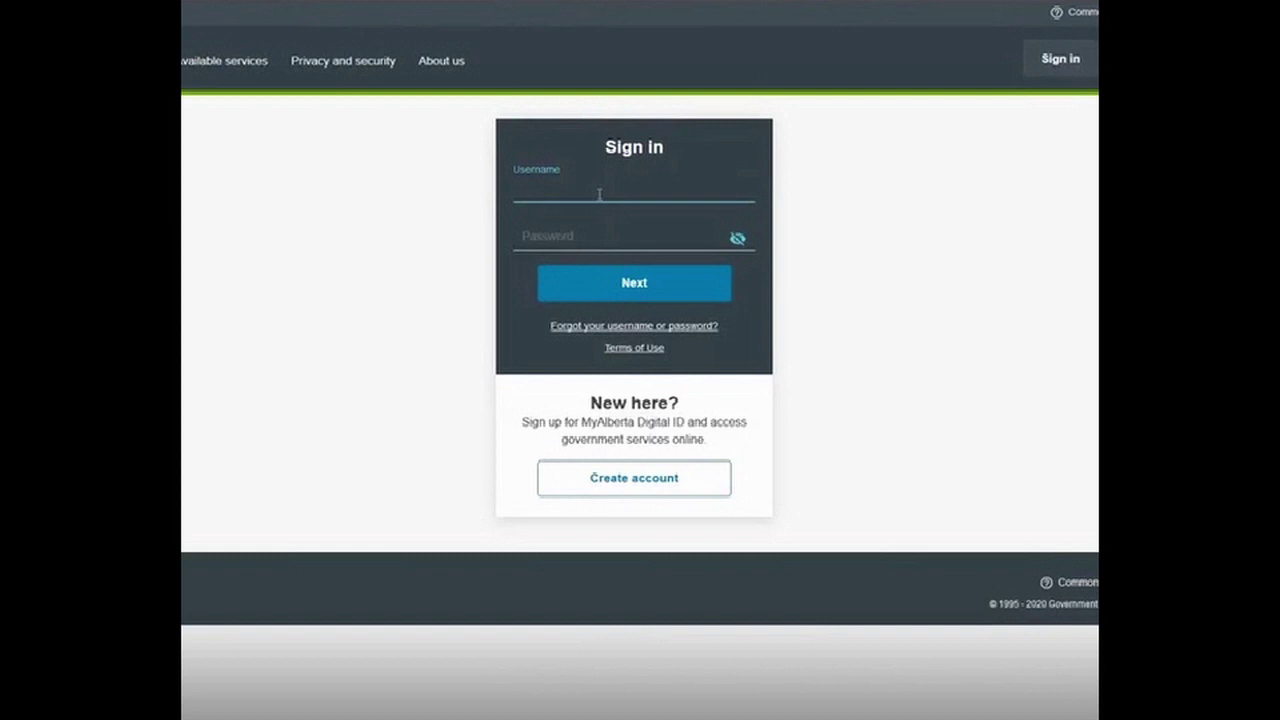
# - Sign in to MyAlberta Digital ID with the account username and password
pyautogui.write('go')
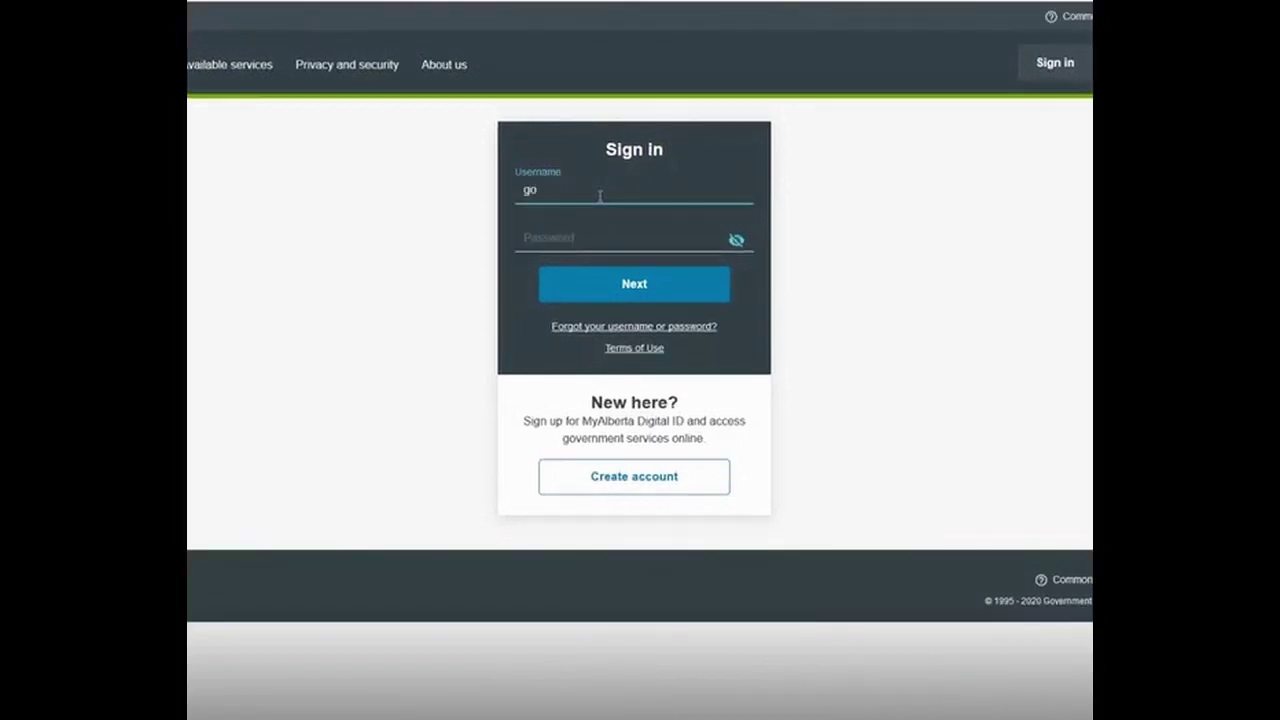
pyautogui.write('a.demo')
pyautogui.press('Tab')
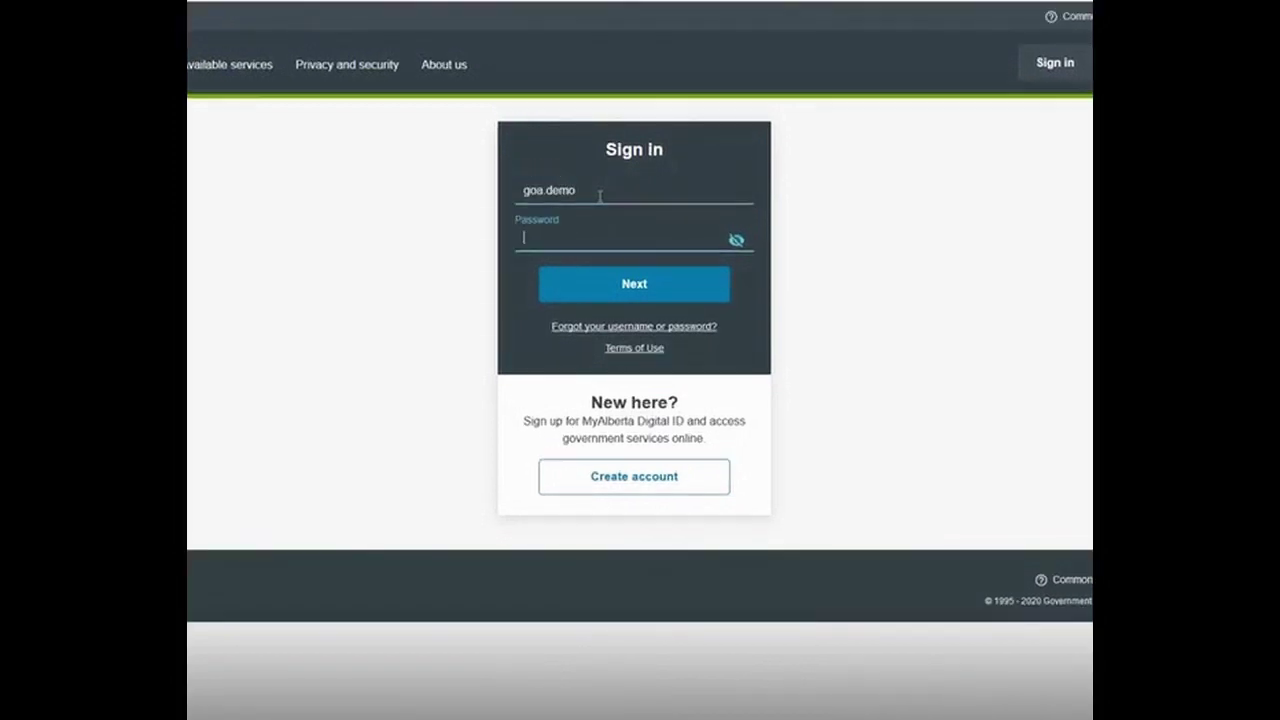
pyautogui.write('********')
pyautogui.press('Return')
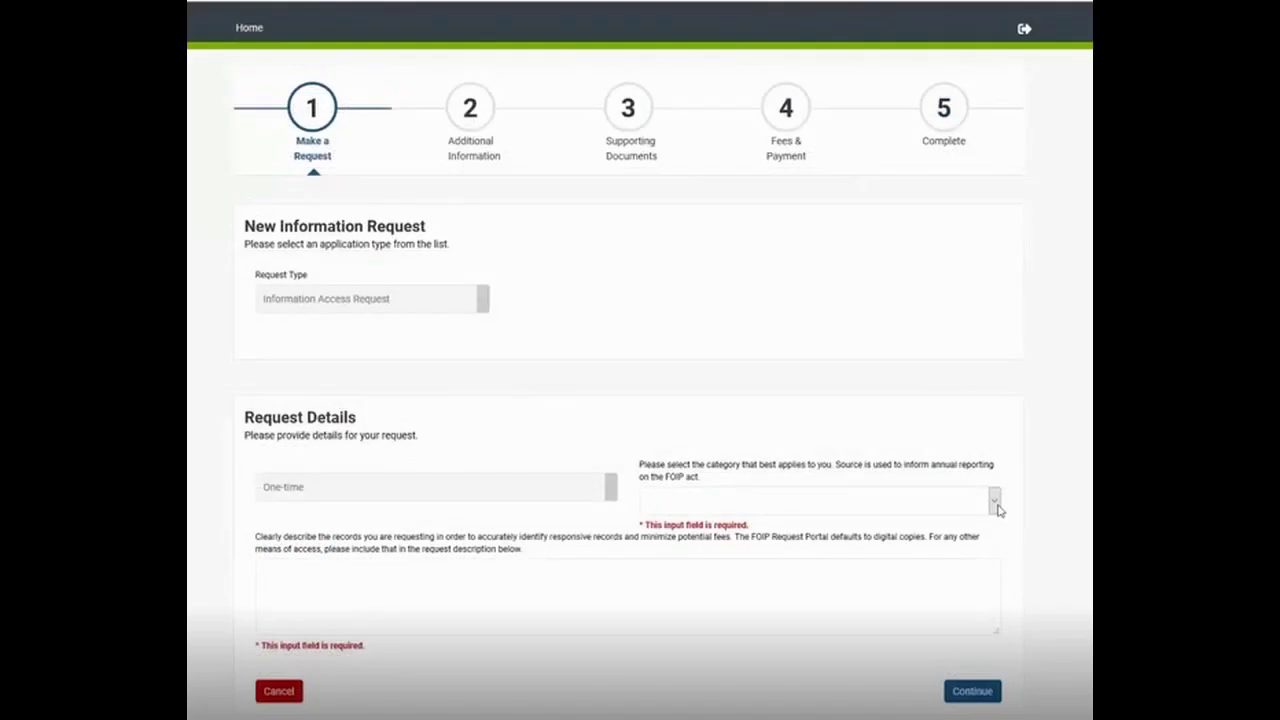
# - Set category Public/Individual, describe the request as 'I am interested in making a FOIP request', and continue
pyautogui.click(990, 508)
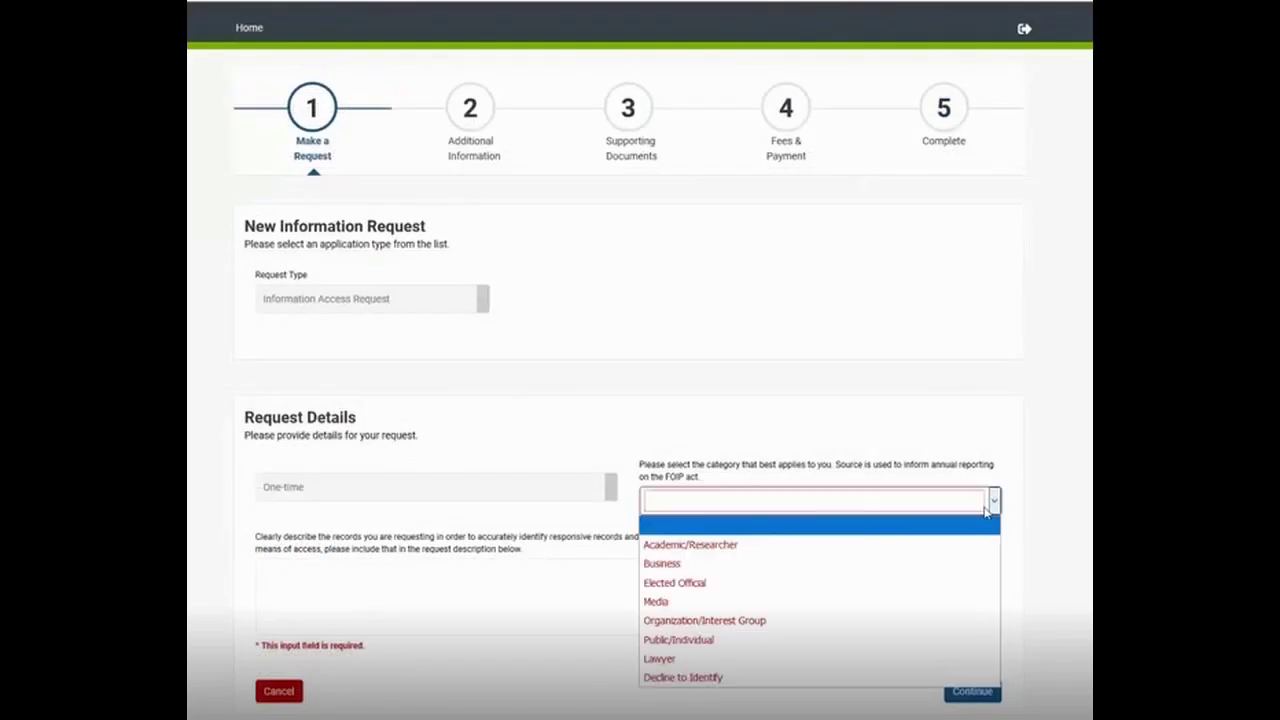
pyautogui.click(868, 636)
pyautogui.click(768, 605)
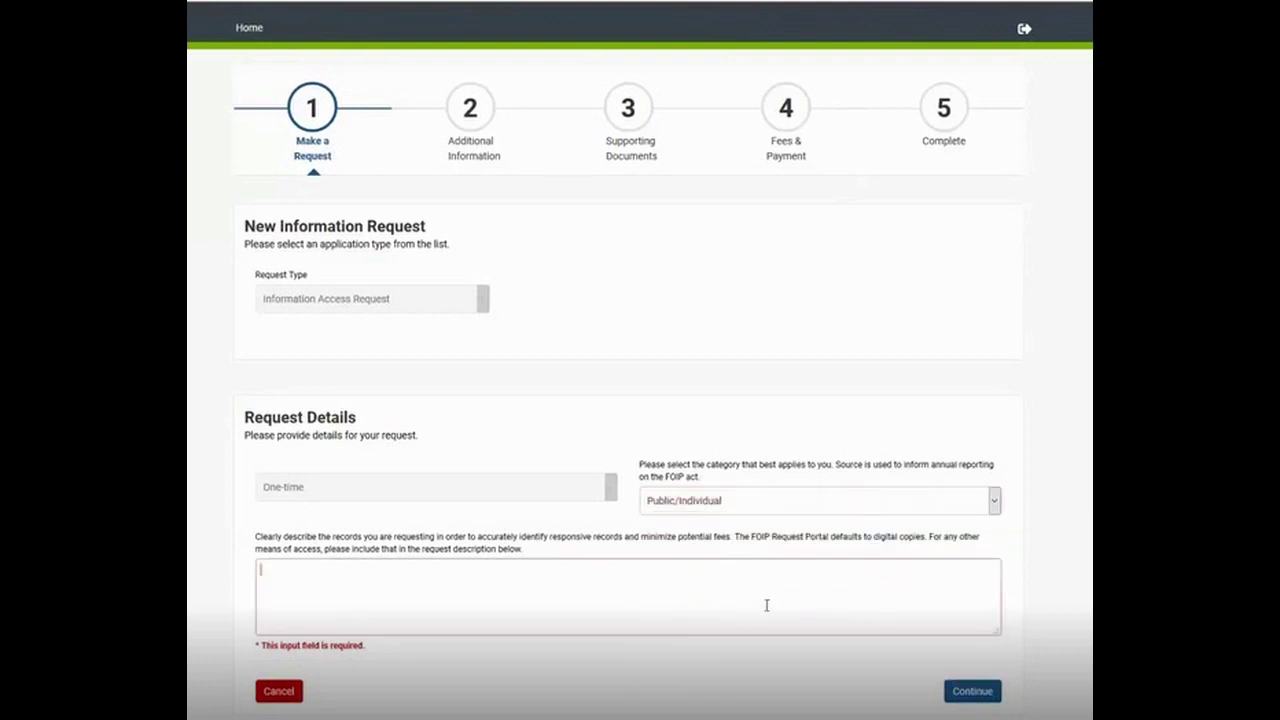
pyautogui.write('I am ')
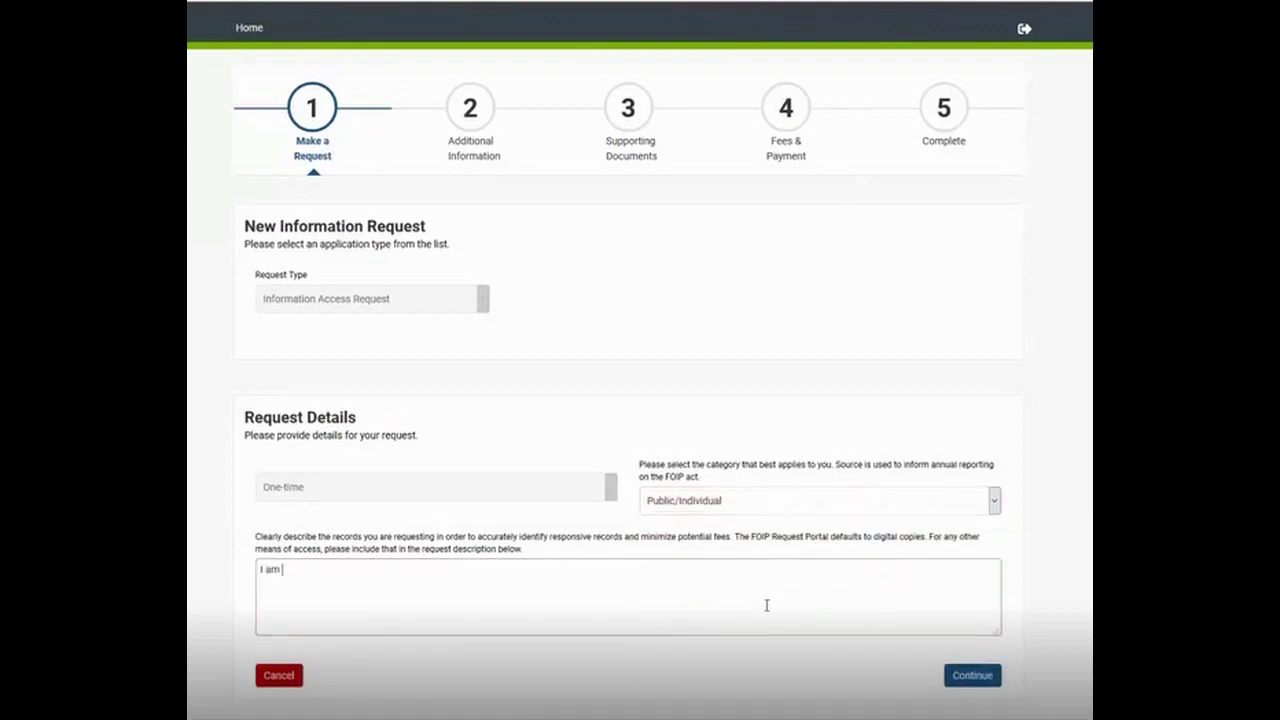
pyautogui.write('interested in making a')
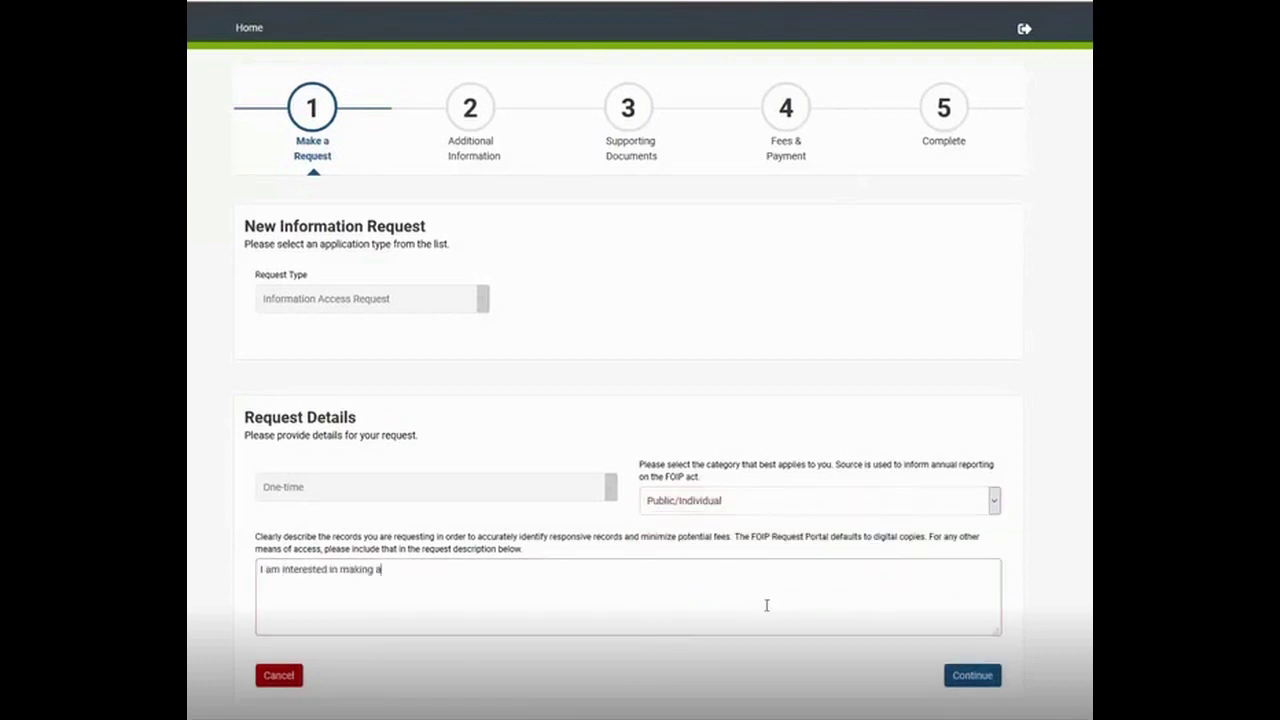
pyautogui.write(' FOIP request')
pyautogui.click(972, 675)
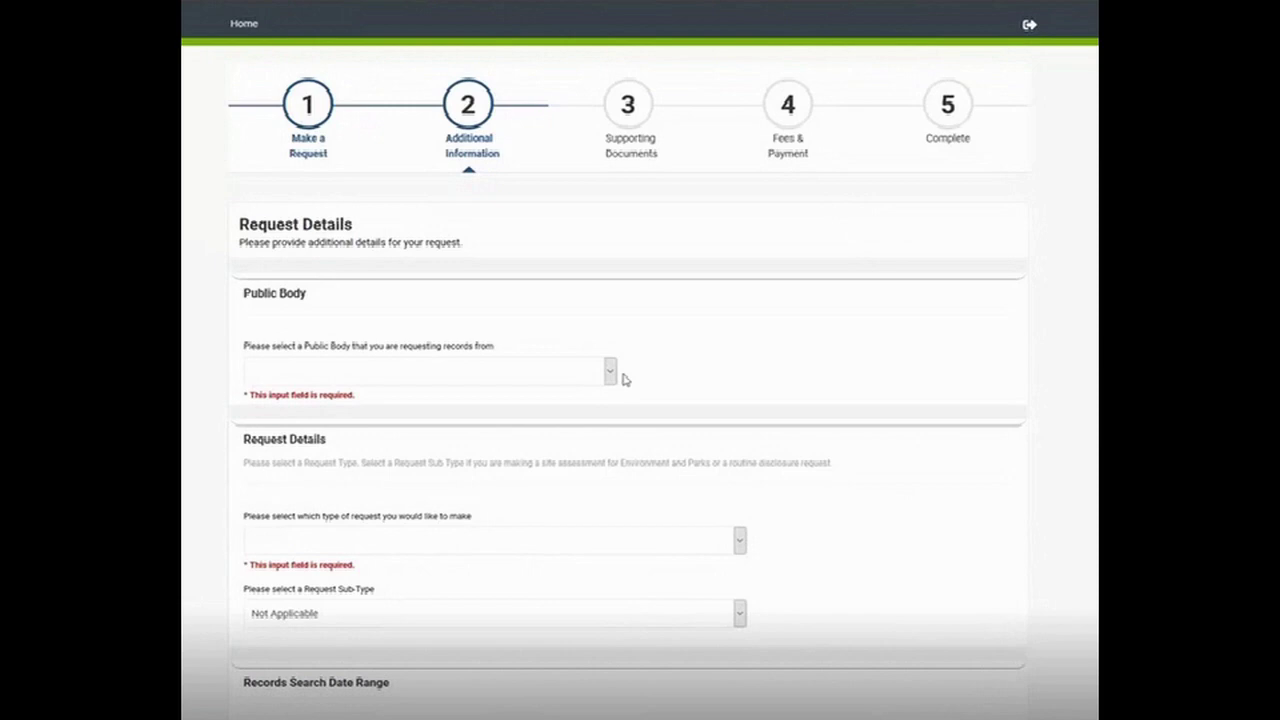
# - Make it a General request to the Education public body
pyautogui.click(610, 372)
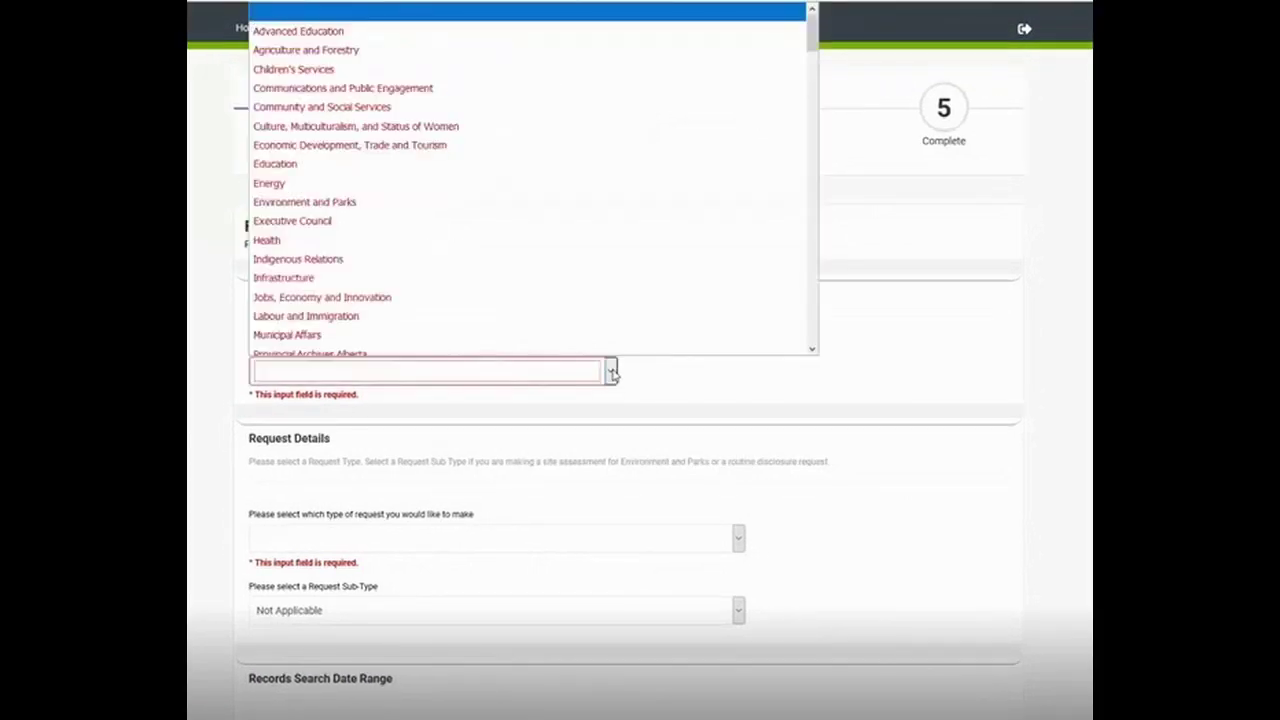
pyautogui.click(533, 164)
pyautogui.click(736, 538)
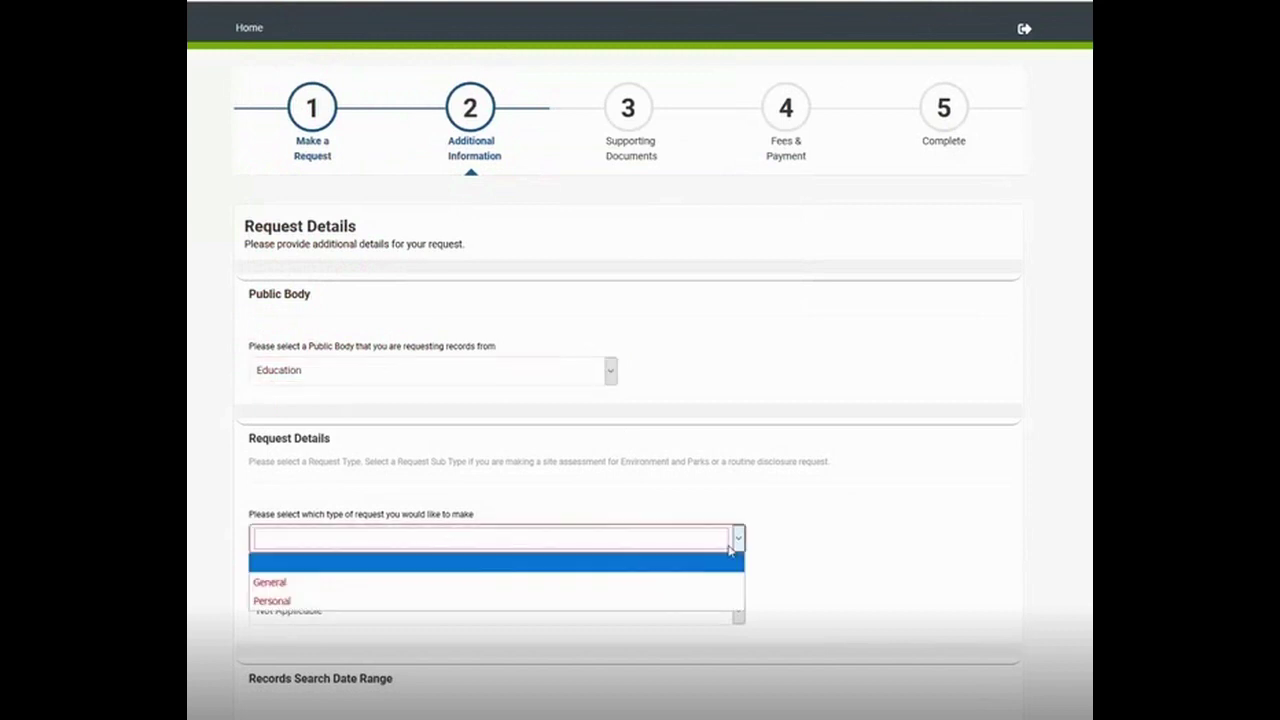
pyautogui.click(703, 581)
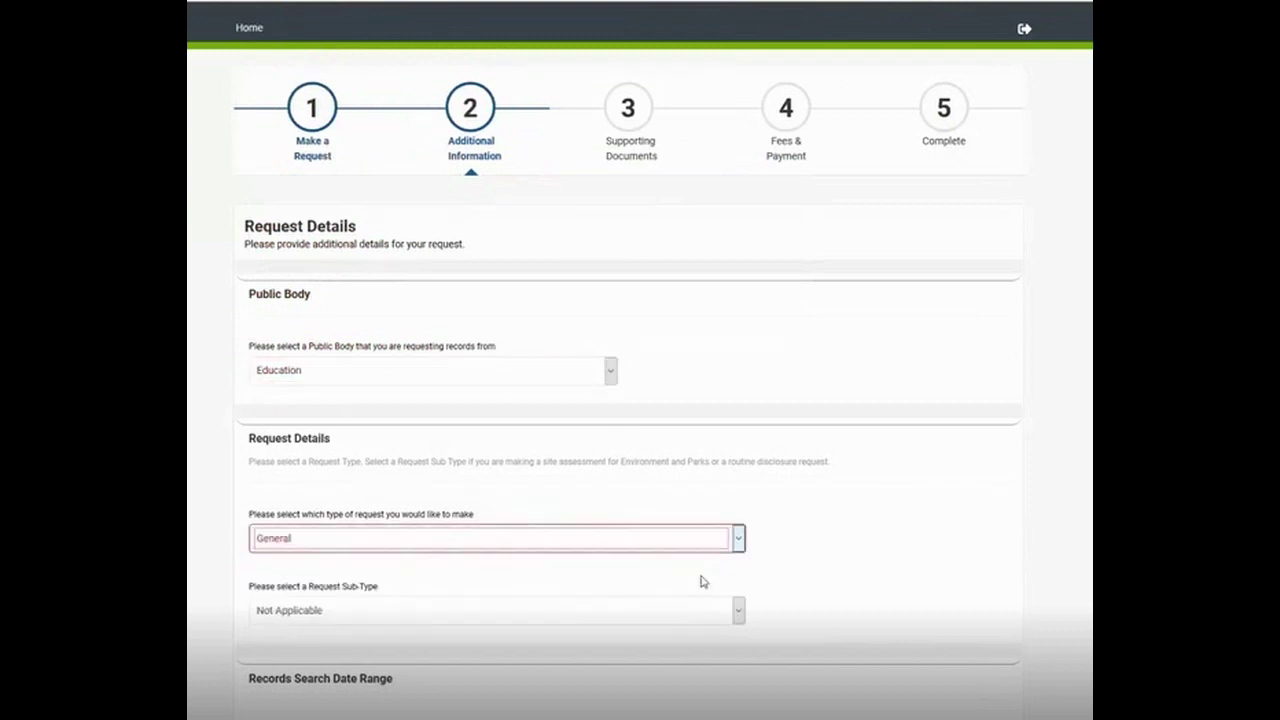
pyautogui.scroll(-1, 703, 581)
pyautogui.scroll(-3, 671, 503)
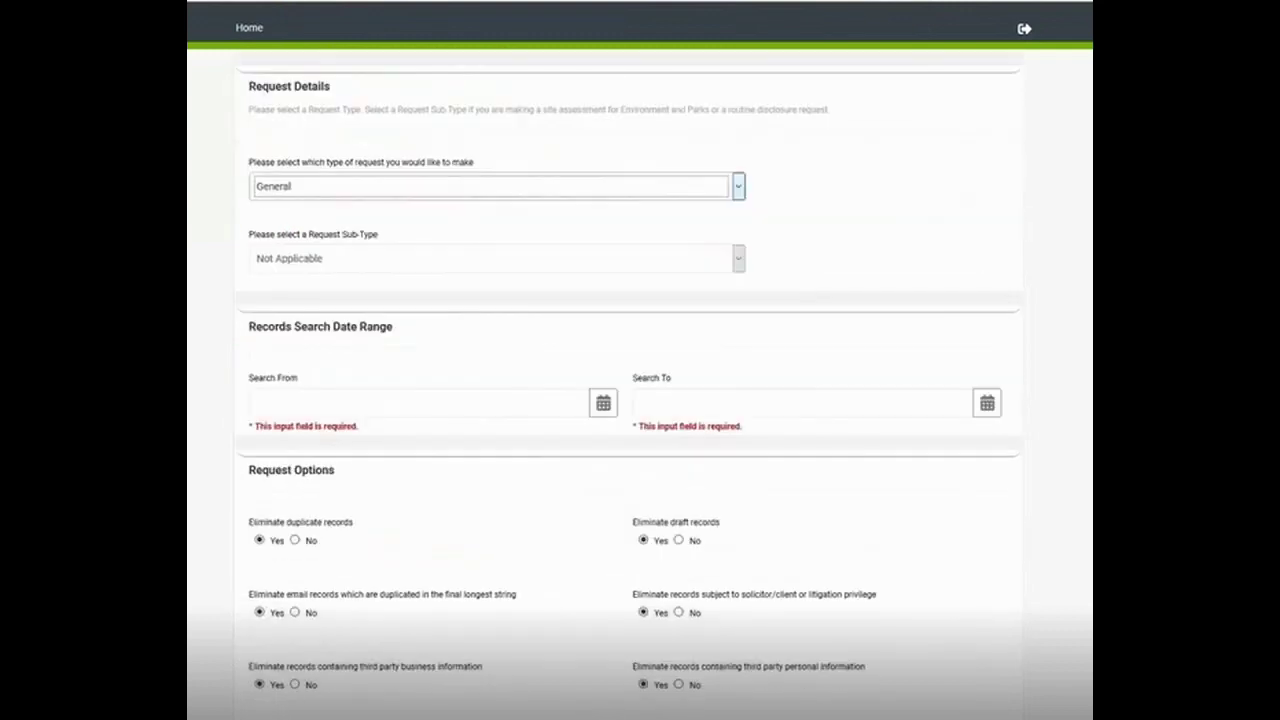
# - Set the search range from 2017-03-03 to 2020-12-01 and continue to Supporting Documents
pyautogui.click(602, 410)
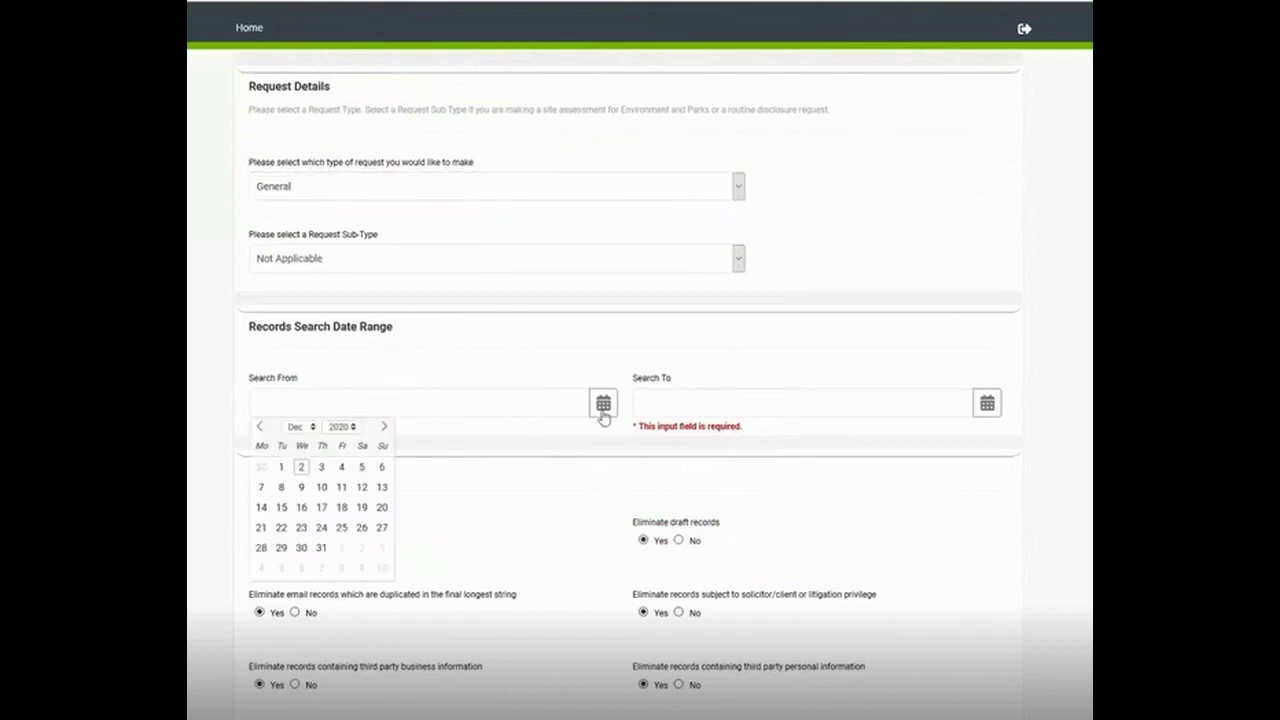
pyautogui.click(352, 429)
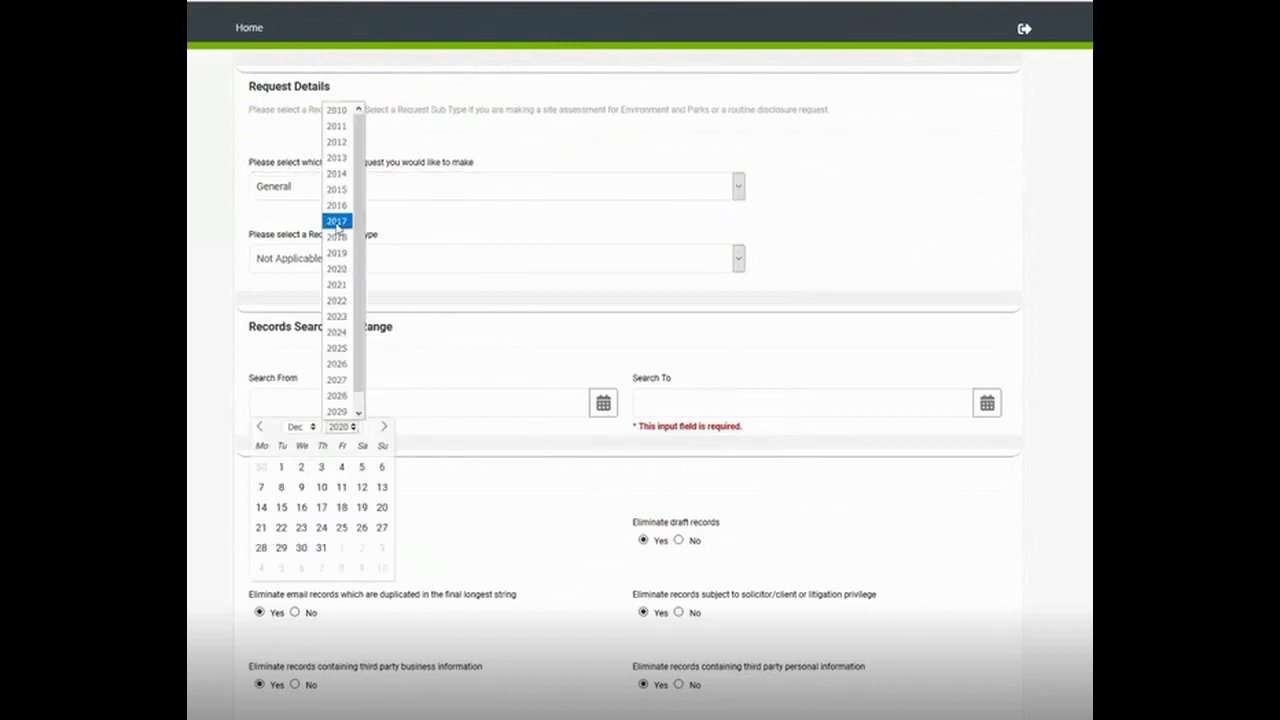
pyautogui.click(336, 221)
pyautogui.click(312, 428)
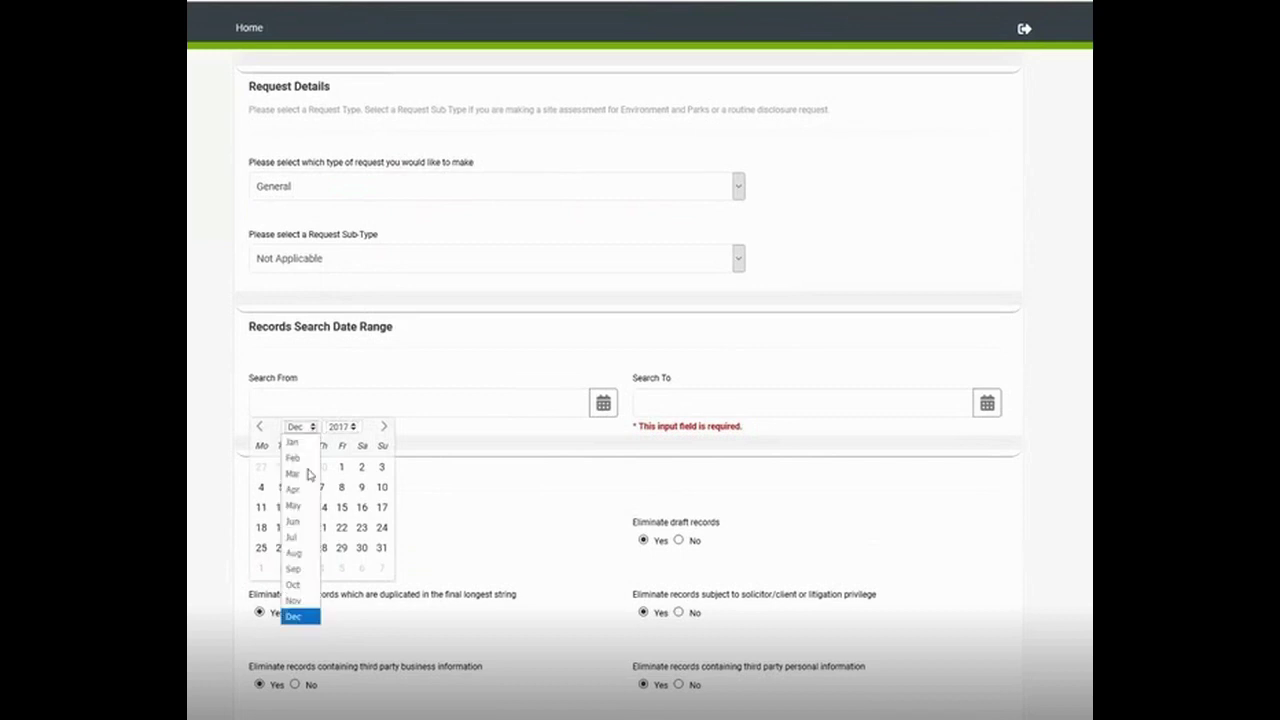
pyautogui.click(300, 474)
pyautogui.click(345, 467)
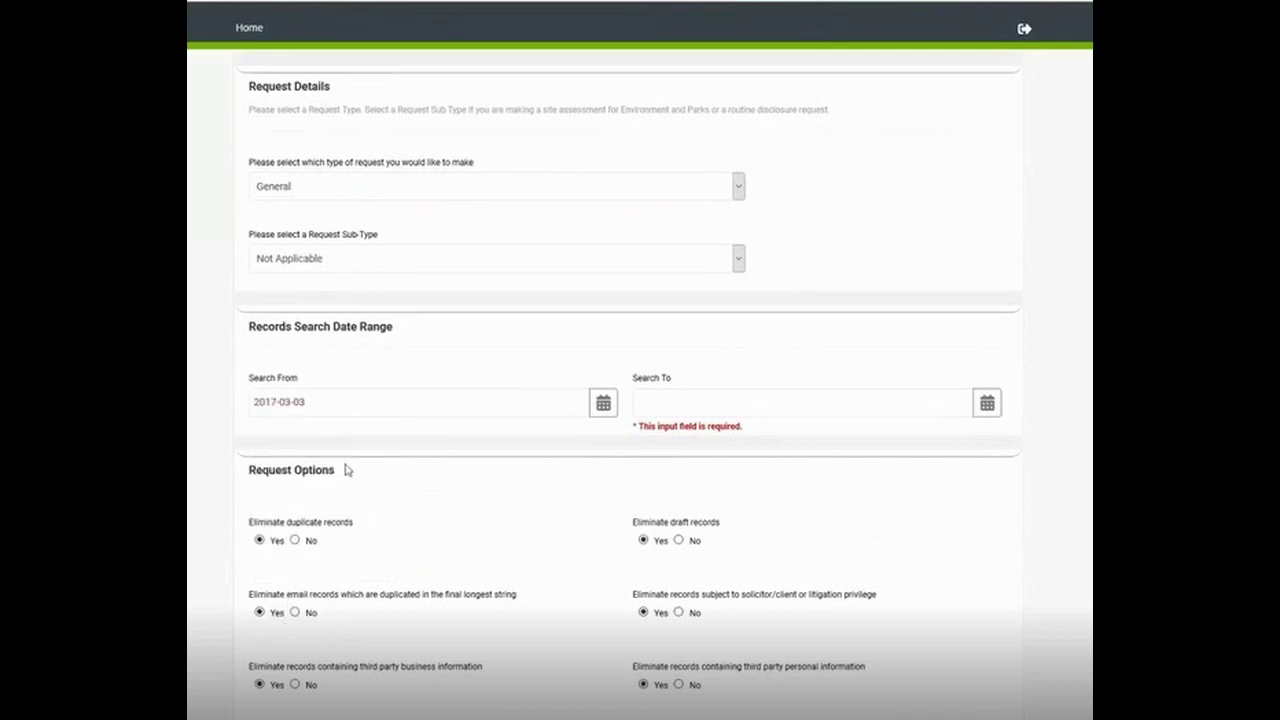
pyautogui.click(987, 404)
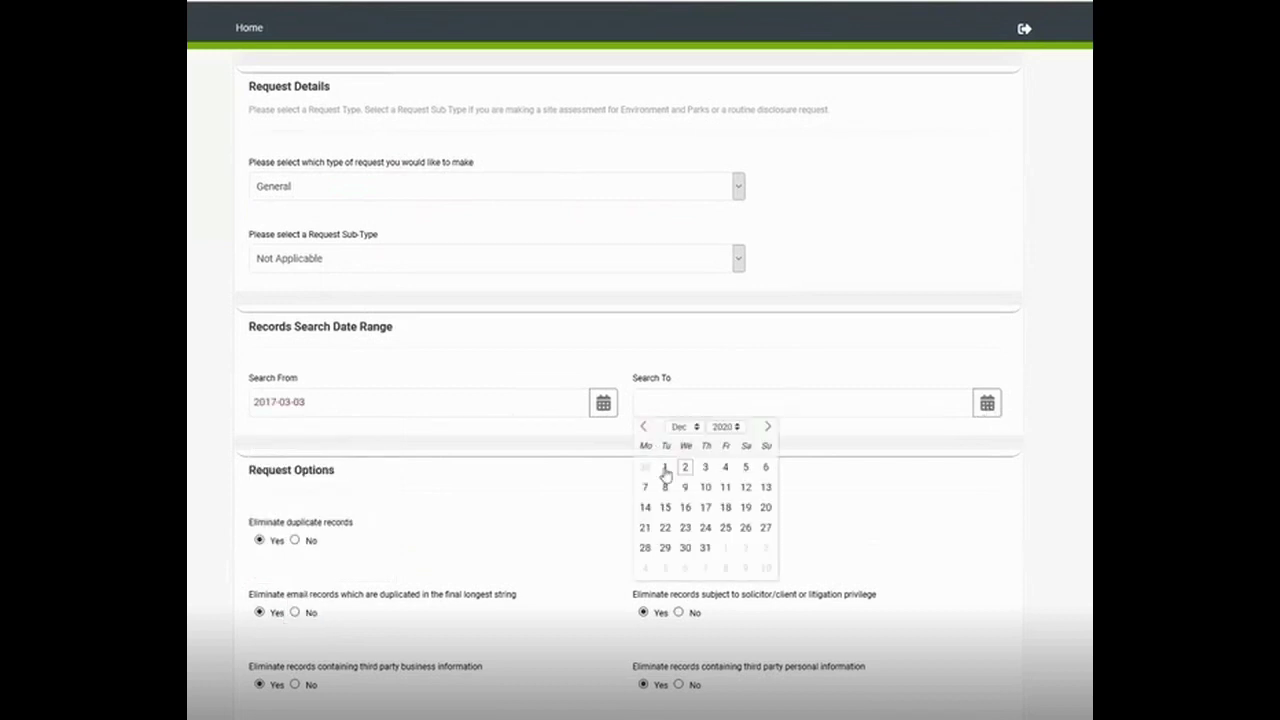
pyautogui.click(665, 468)
pyautogui.scroll(-2, 640, 400)
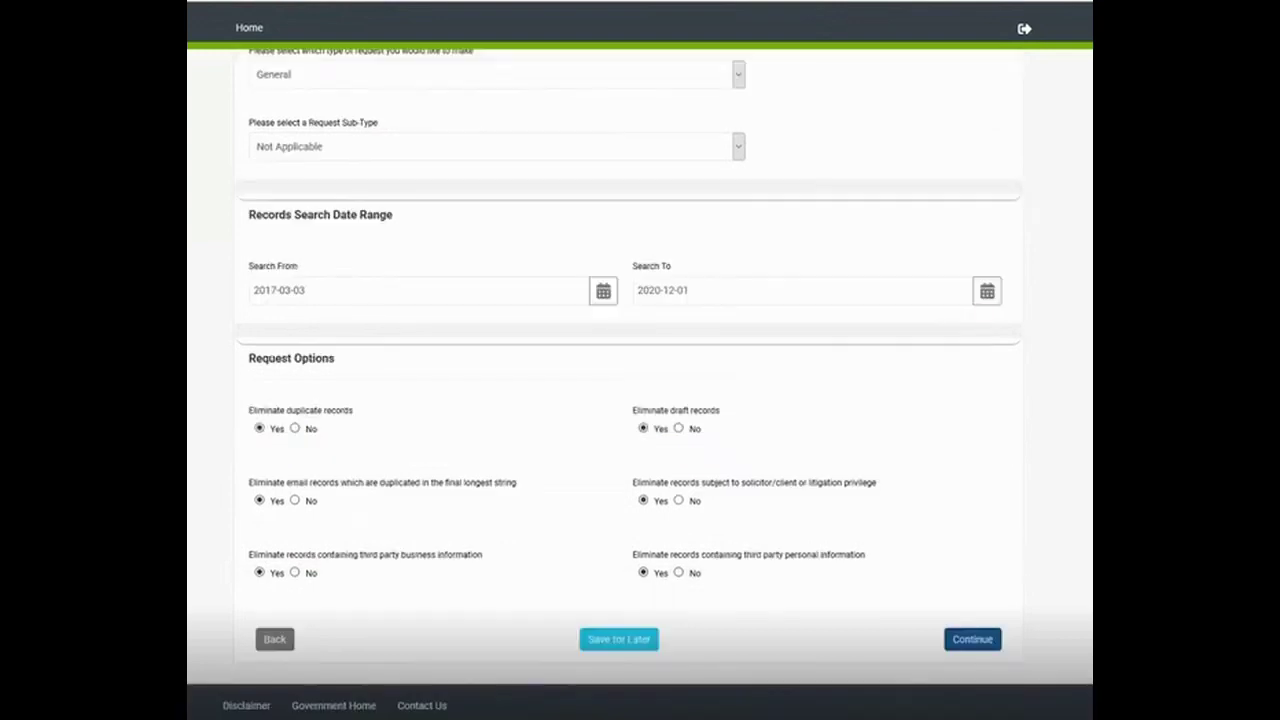
pyautogui.click(972, 640)
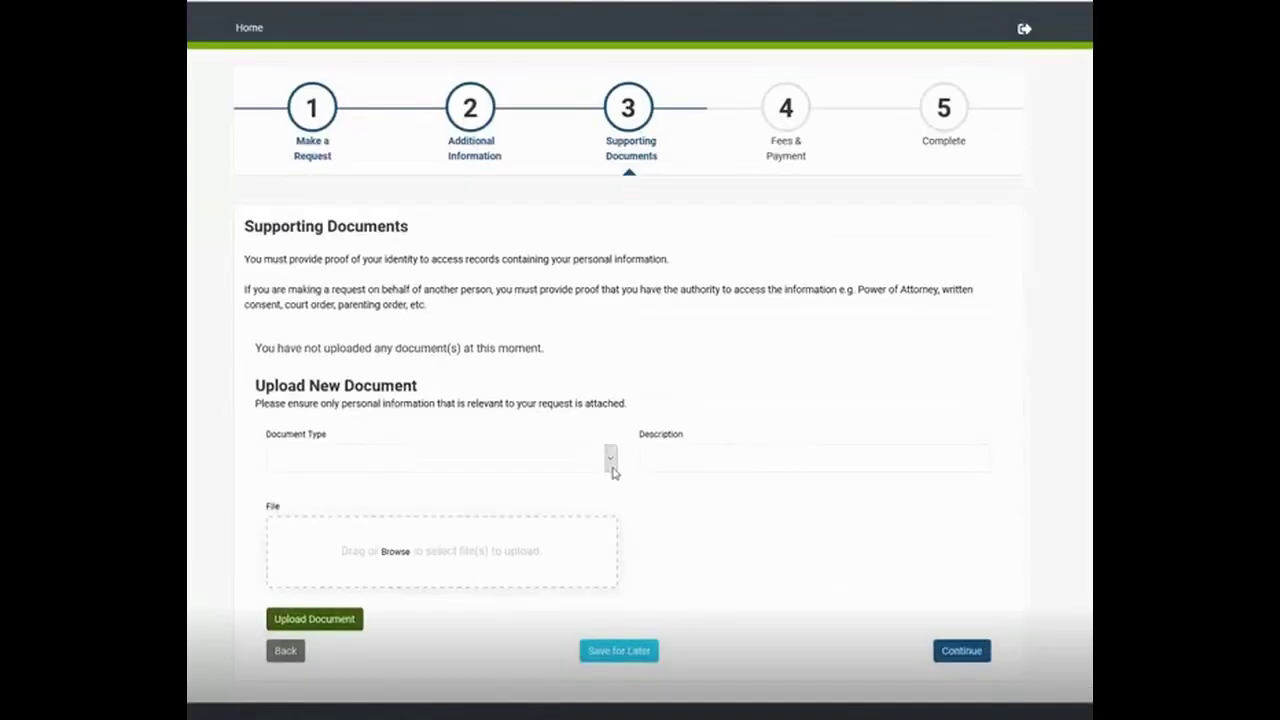
# - Skip uploading any supporting document and proceed to Fees & Payment
pyautogui.click(611, 464)
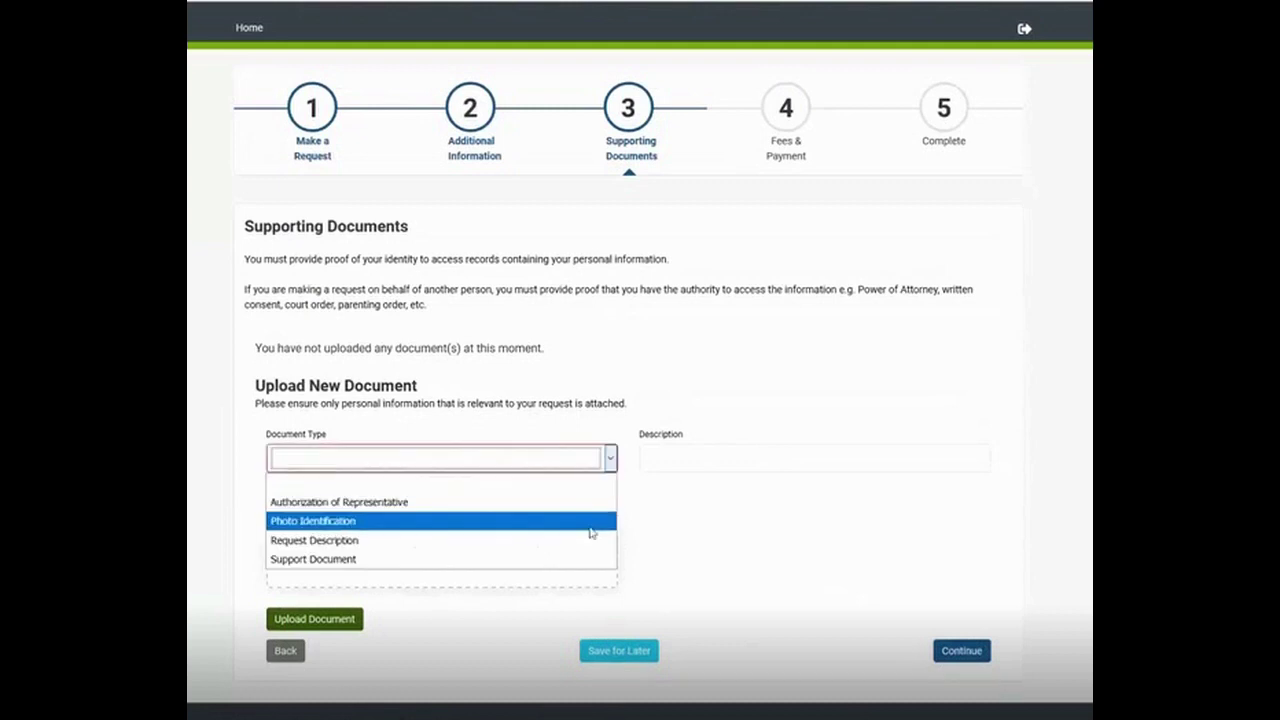
pyautogui.click(465, 627)
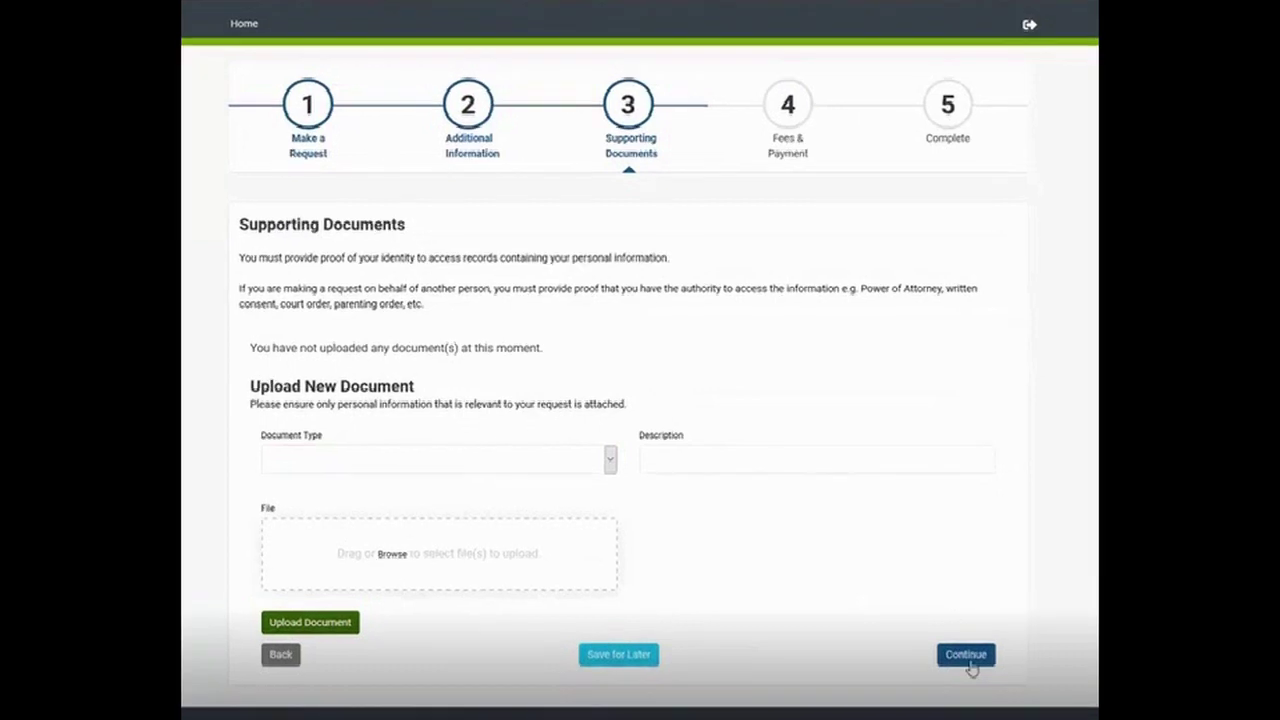
pyautogui.click(966, 656)
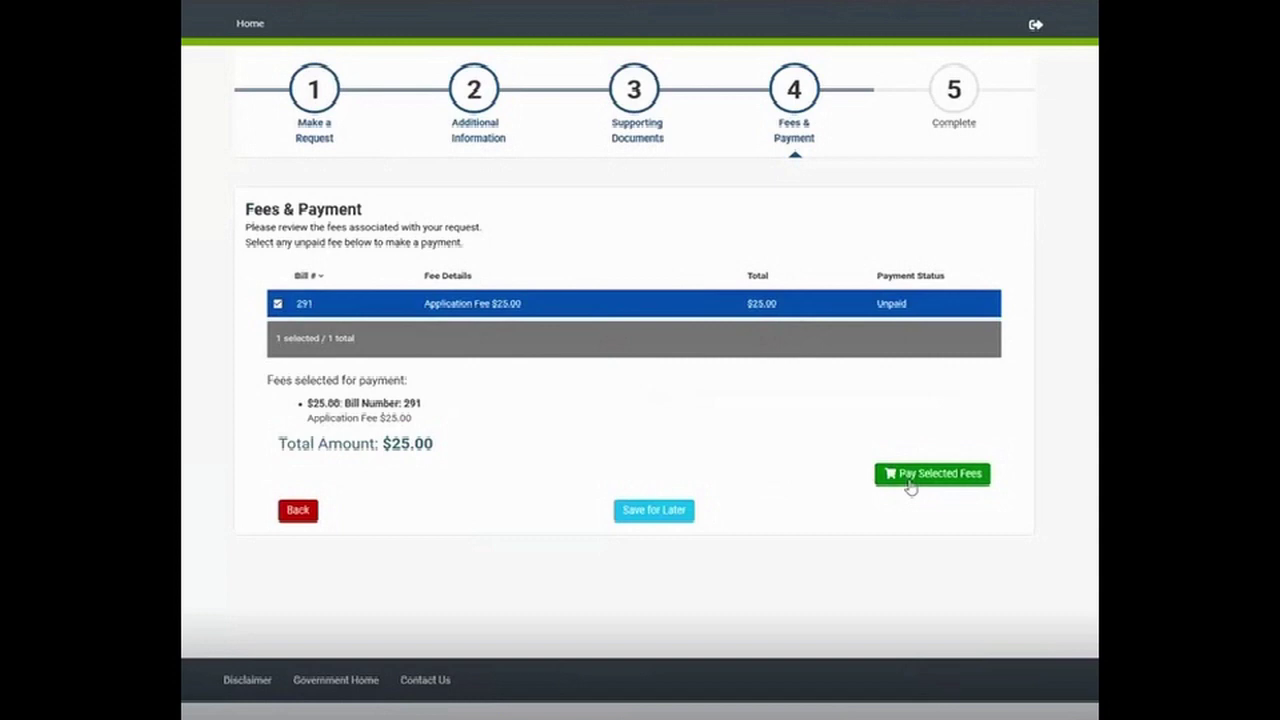
# - Pay the $25.00 application fee and return to the home page request list
pyautogui.click(910, 476)
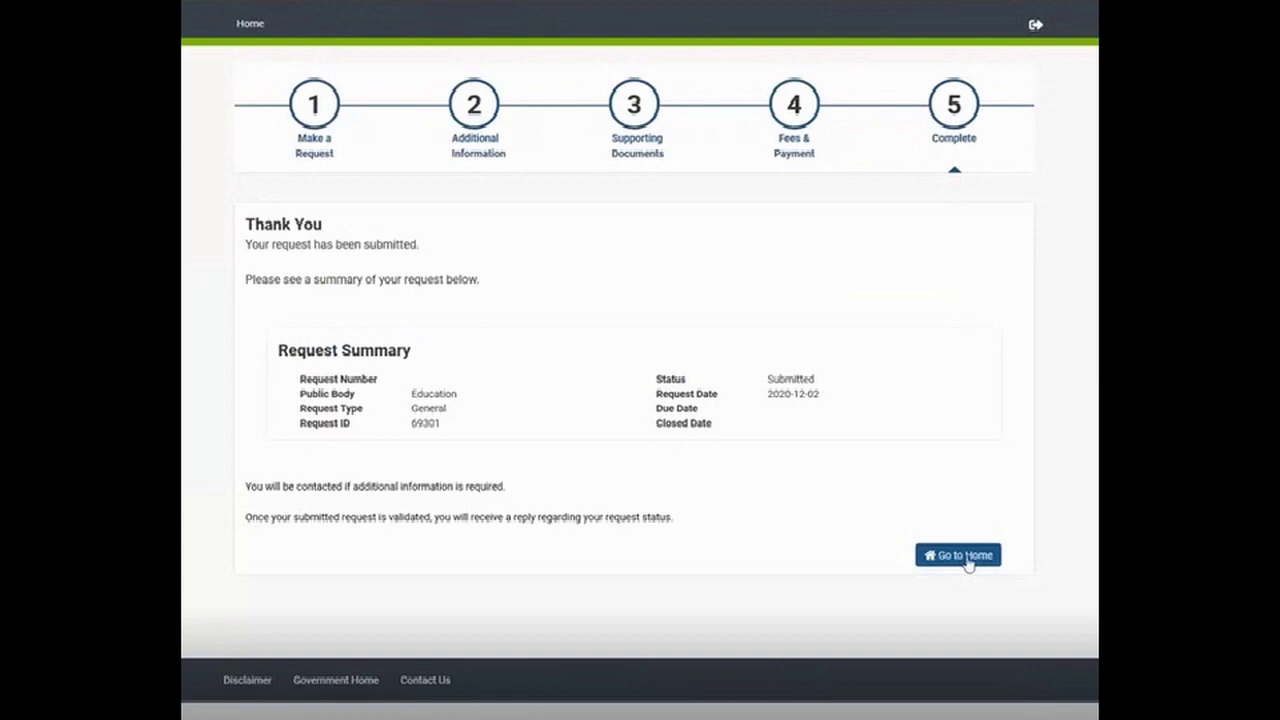
pyautogui.click(962, 556)
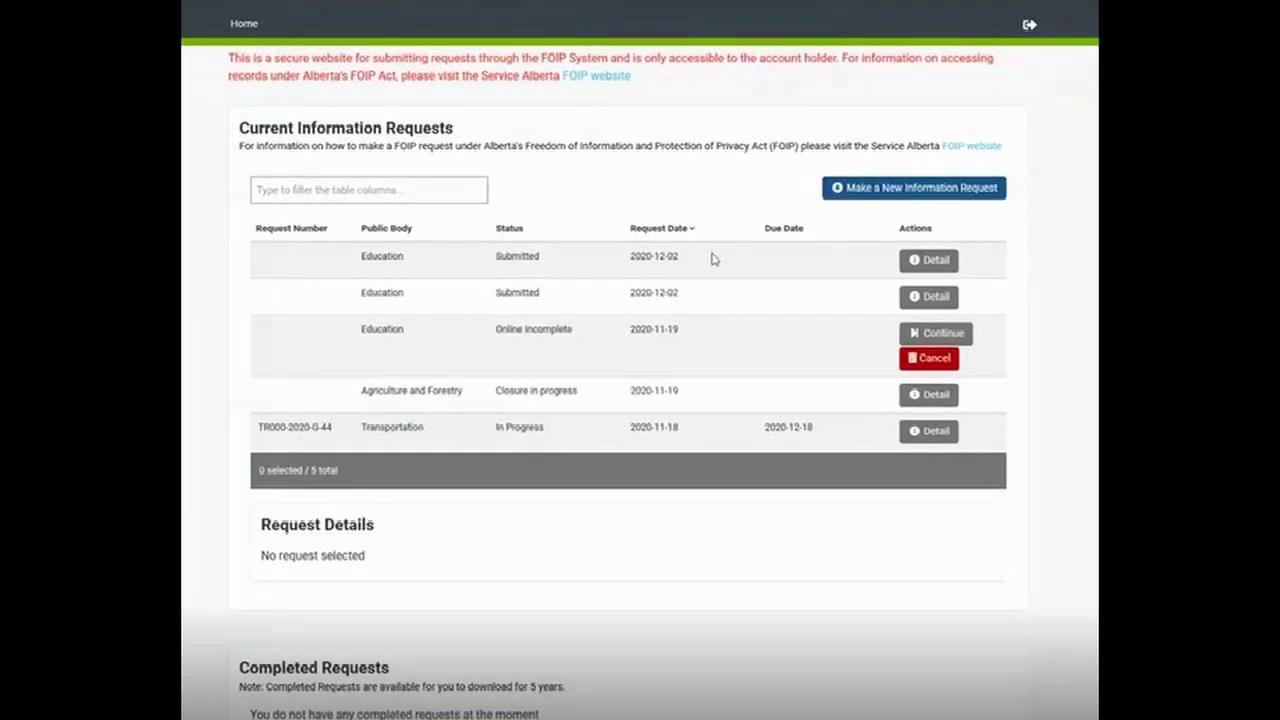
# - Review the newest Education request's paid fee details, then return home
pyautogui.click(928, 259)
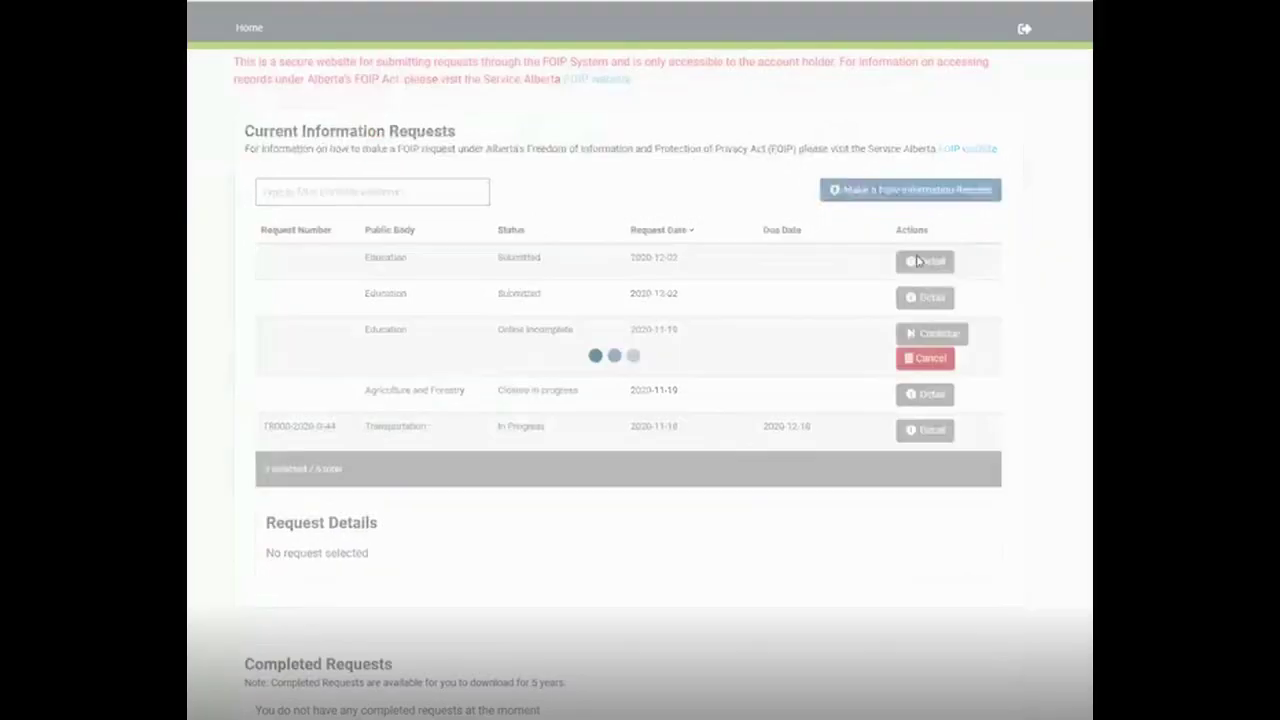
pyautogui.scroll(-10, 921, 232)
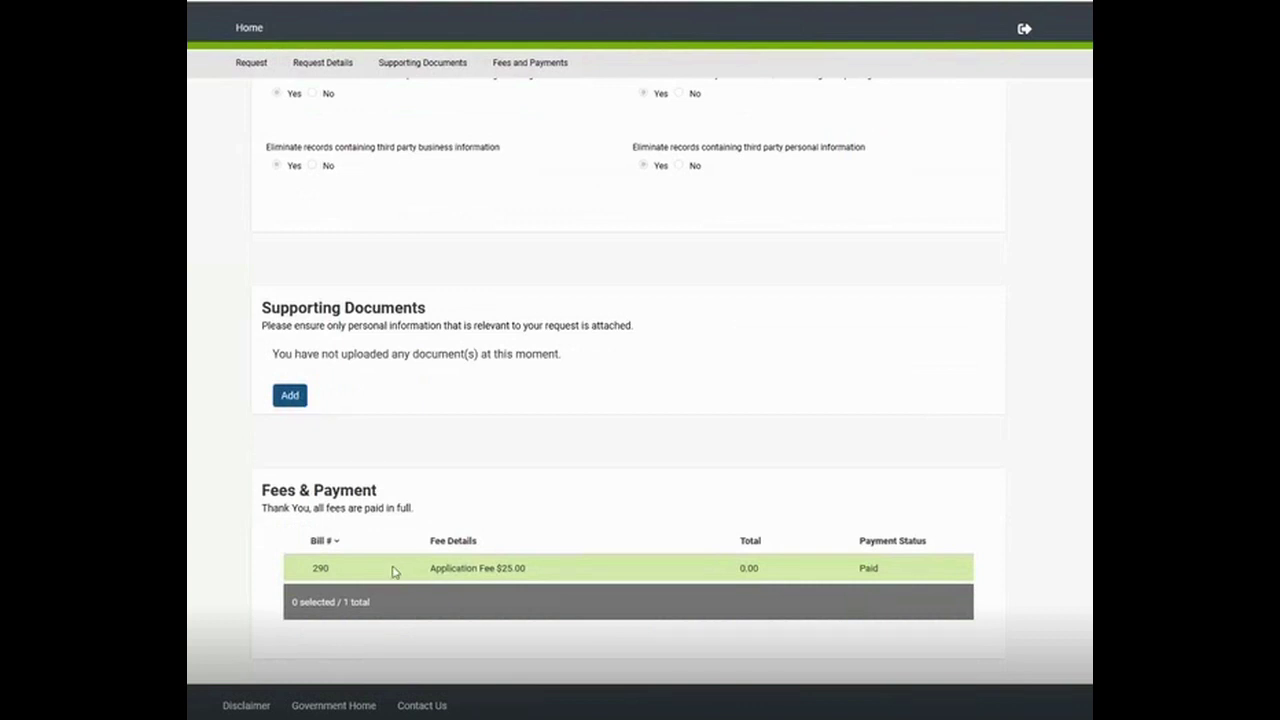
pyautogui.click(249, 30)
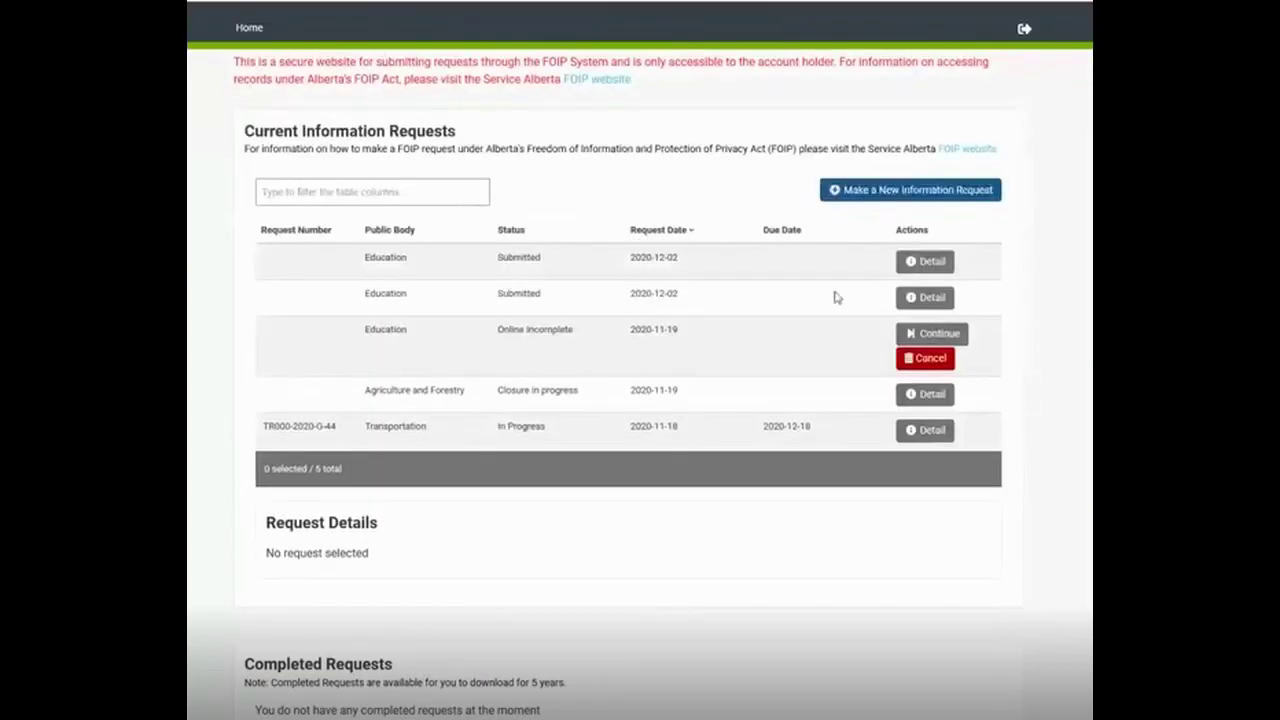
# - Resume the incomplete Education request through to its Additional Information step
pyautogui.click(913, 334)
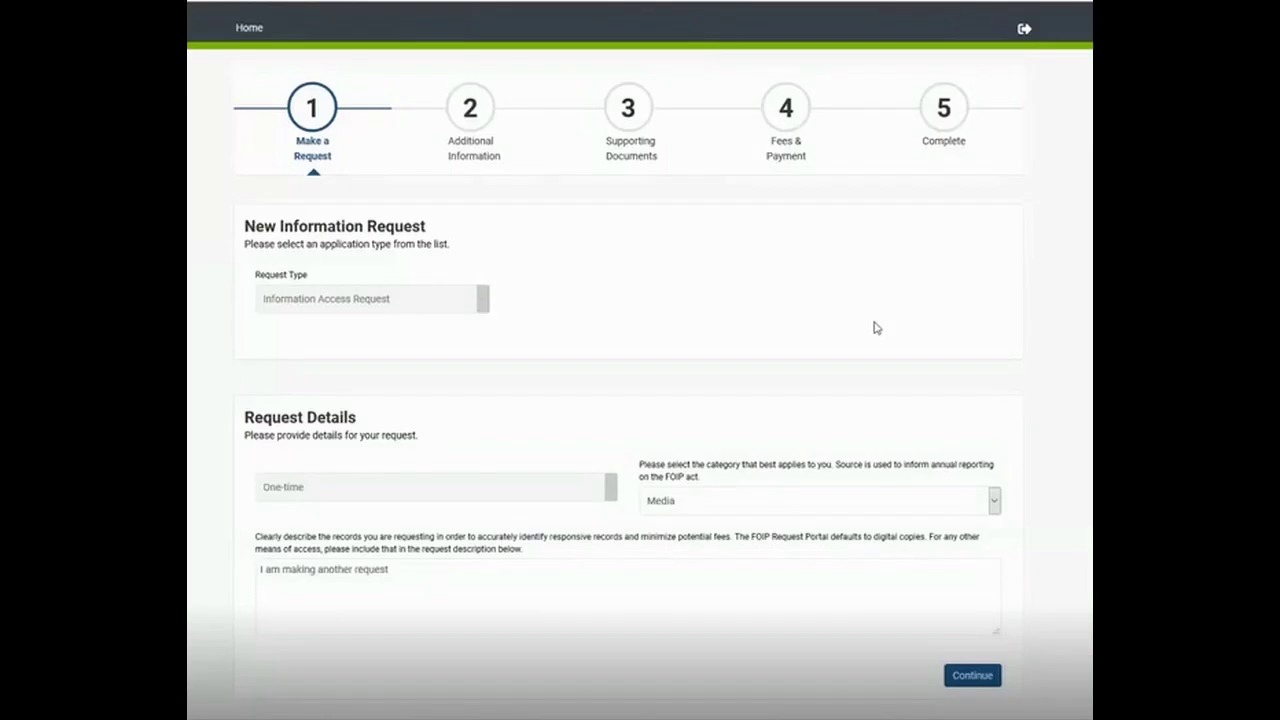
pyautogui.scroll(-1, 700, 320)
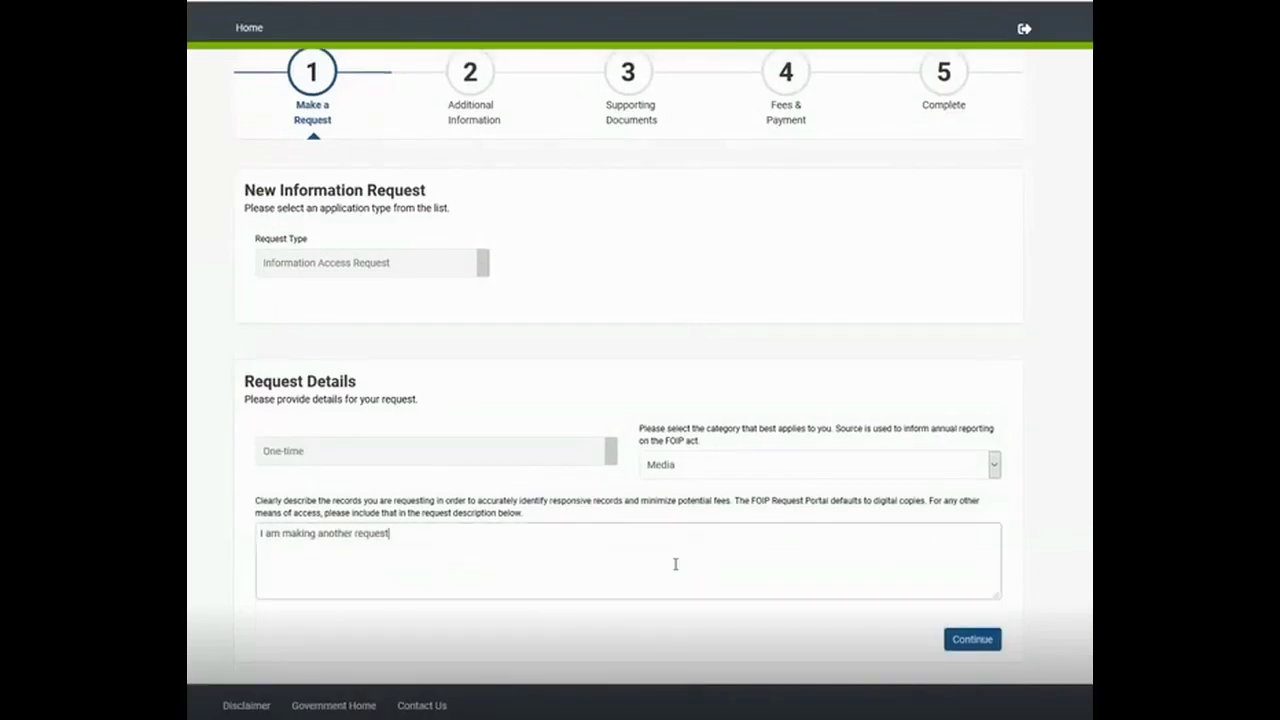
pyautogui.click(970, 639)
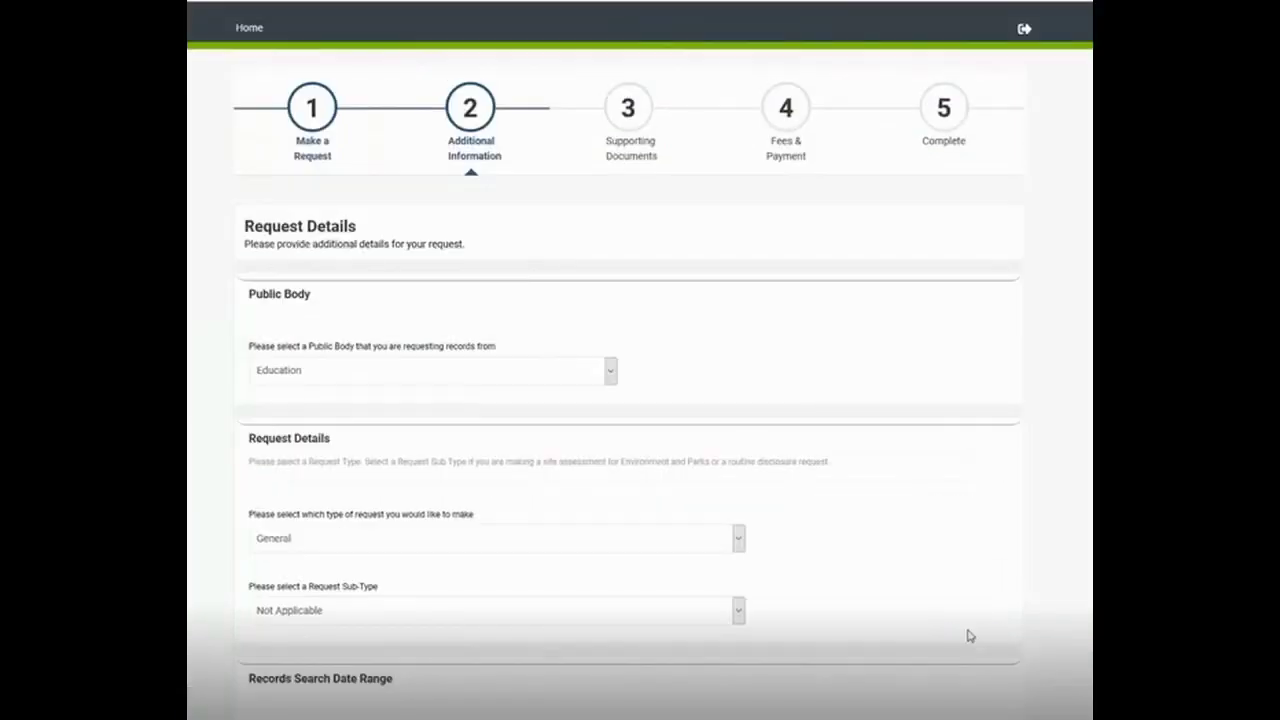
pyautogui.scroll(-5, 955, 518)
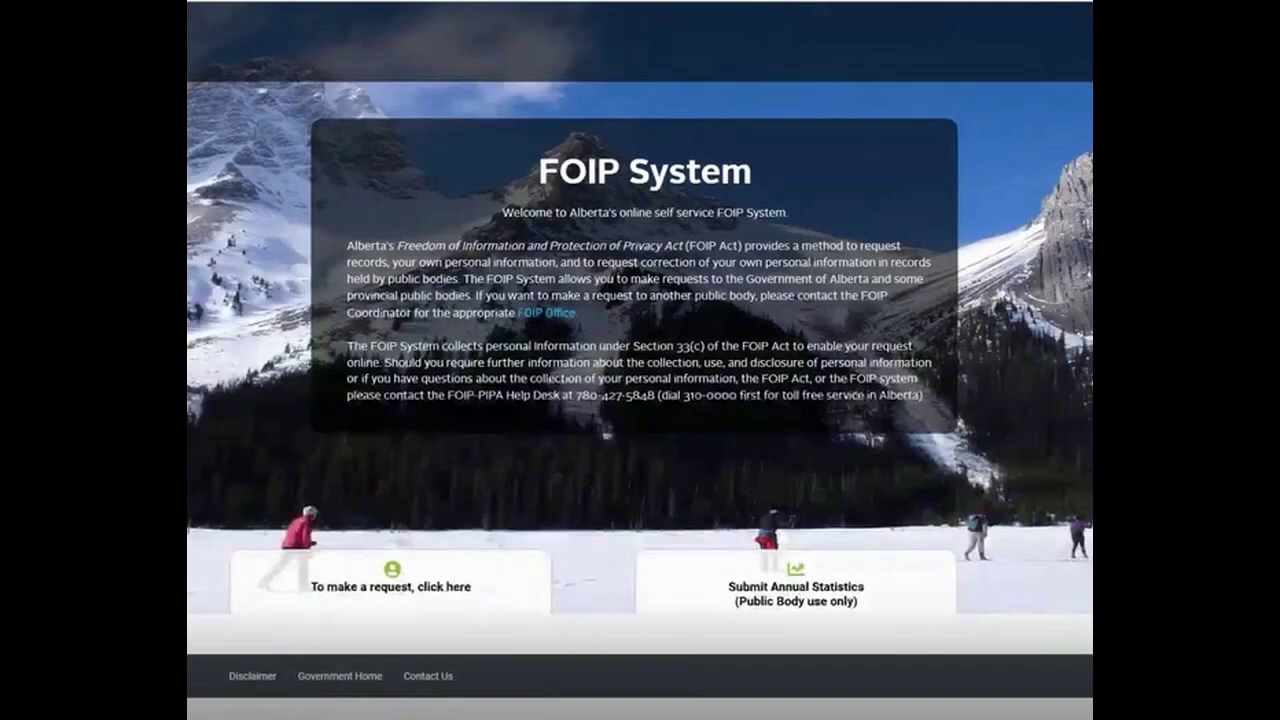